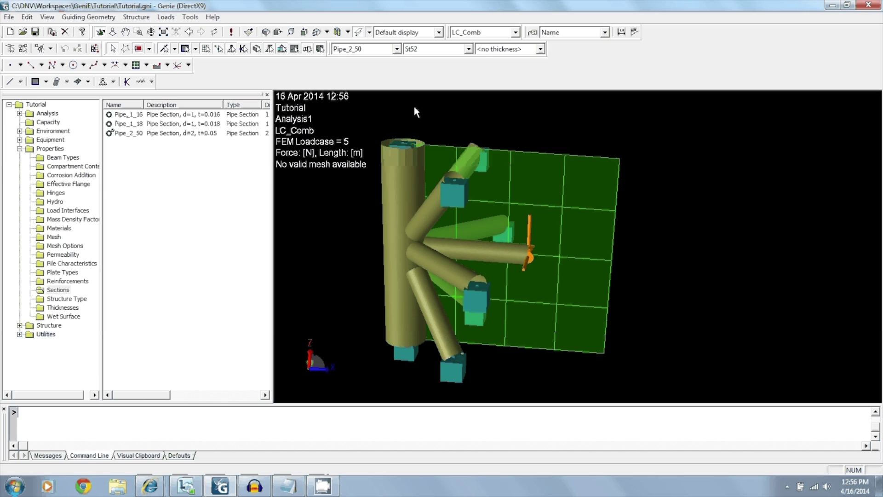
Step: Select and then deselect the vertical leg of the tubular joint in GeniE
{"action": "left_click", "coordinate": [410, 167]}
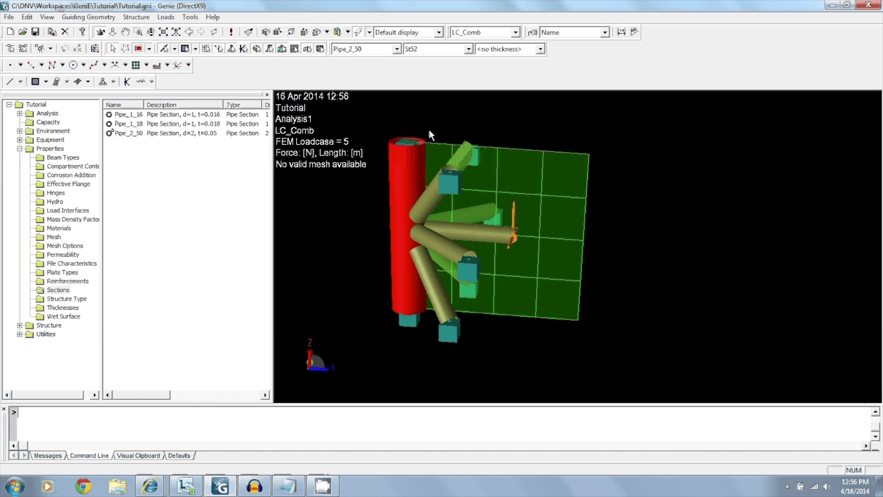
{"action": "scroll", "coordinate": [371, 148], "scroll_direction": "up", "scroll_amount": 1}
{"action": "scroll", "coordinate": [396, 138], "scroll_direction": "up", "scroll_amount": 2}
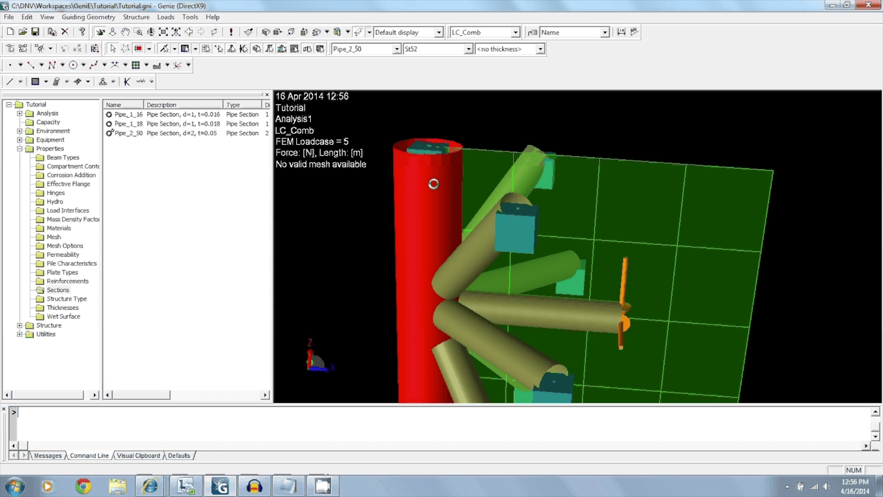
{"action": "scroll", "coordinate": [474, 107], "scroll_direction": "down", "scroll_amount": 2}
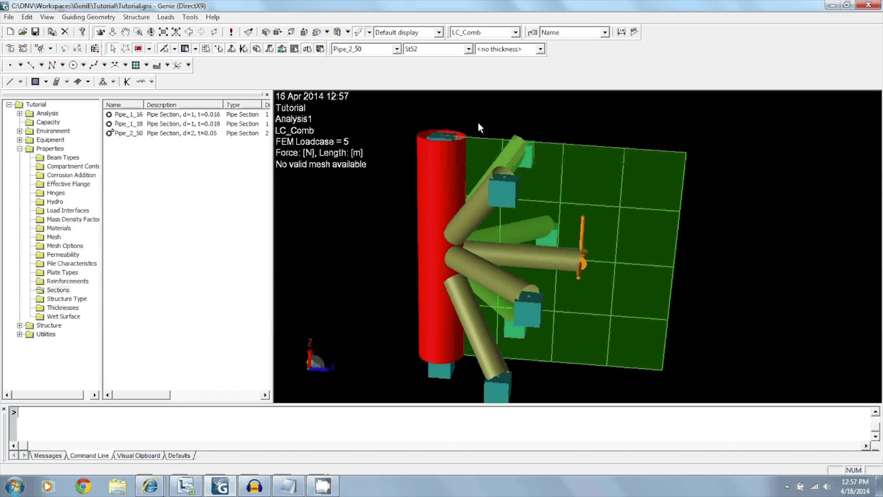
{"action": "left_click", "coordinate": [465, 119]}
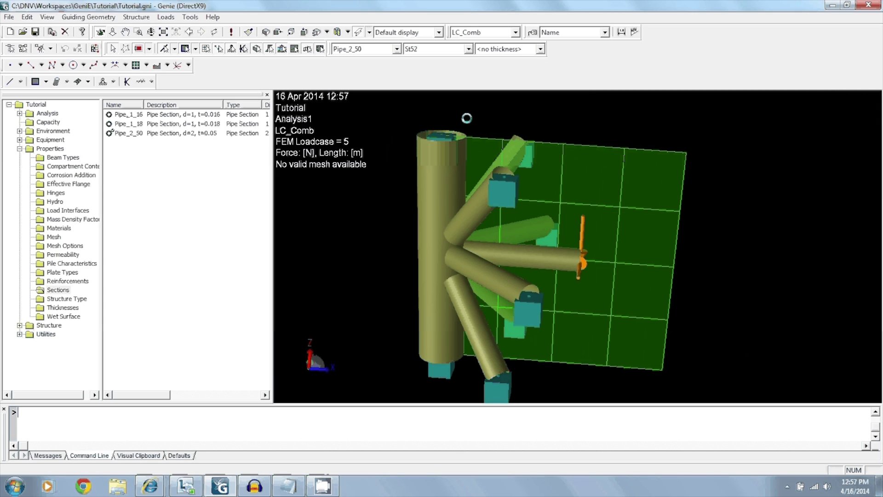
Step: Bring Internet Explorer forward and browse the GeniE Snack Pack page
{"action": "left_click", "coordinate": [155, 491]}
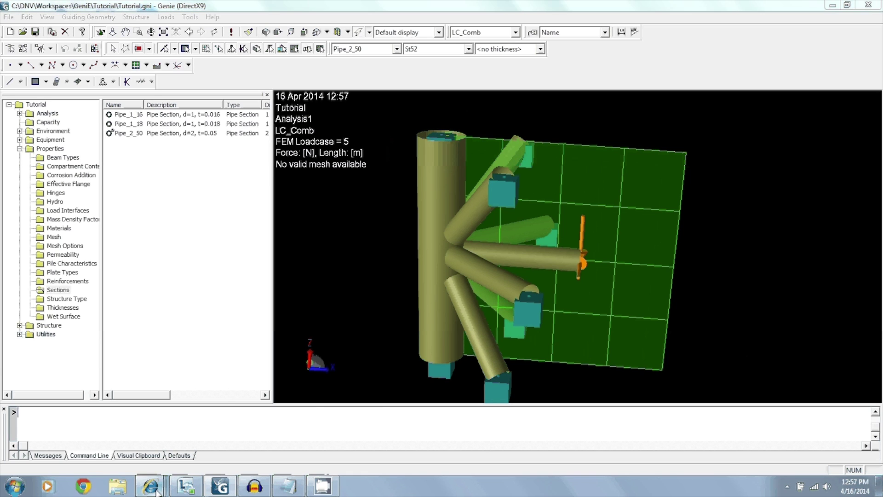
{"action": "left_click", "coordinate": [90, 448]}
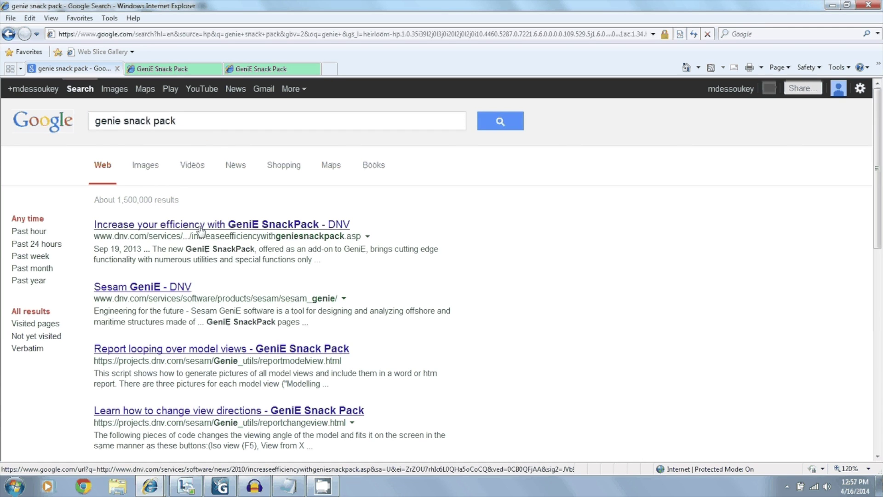
{"action": "left_click", "coordinate": [162, 68]}
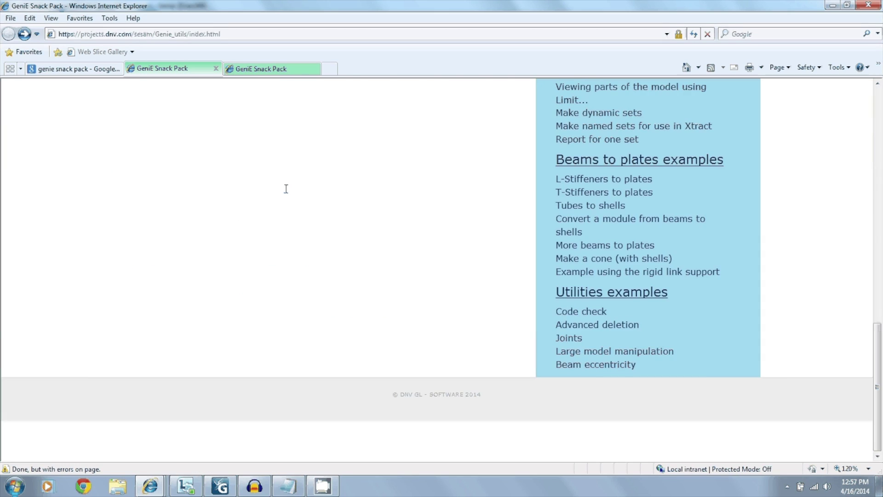
{"action": "scroll", "coordinate": [286, 207], "scroll_direction": "up", "scroll_amount": 10}
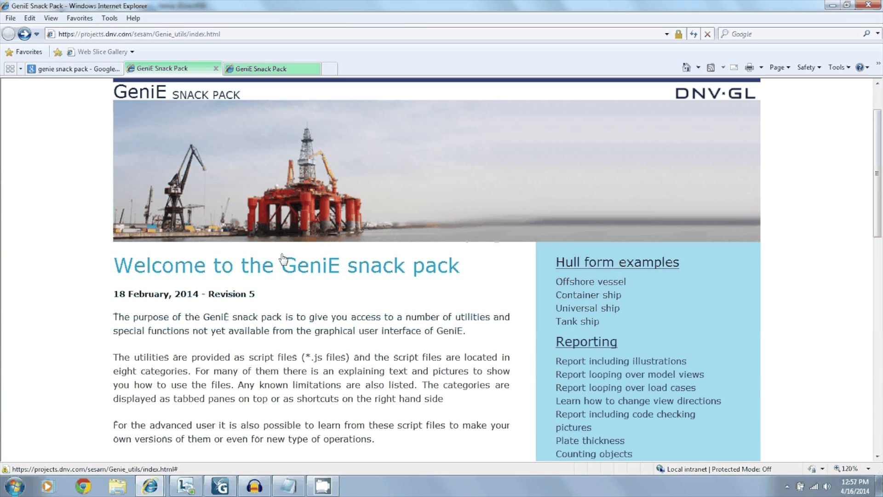
{"action": "scroll", "coordinate": [282, 257], "scroll_direction": "down", "scroll_amount": 3}
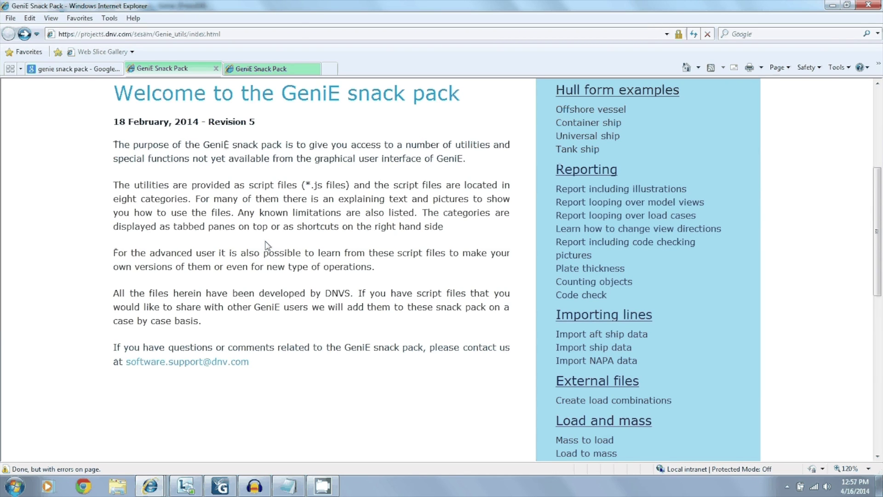
{"action": "scroll", "coordinate": [382, 210], "scroll_direction": "up", "scroll_amount": 1}
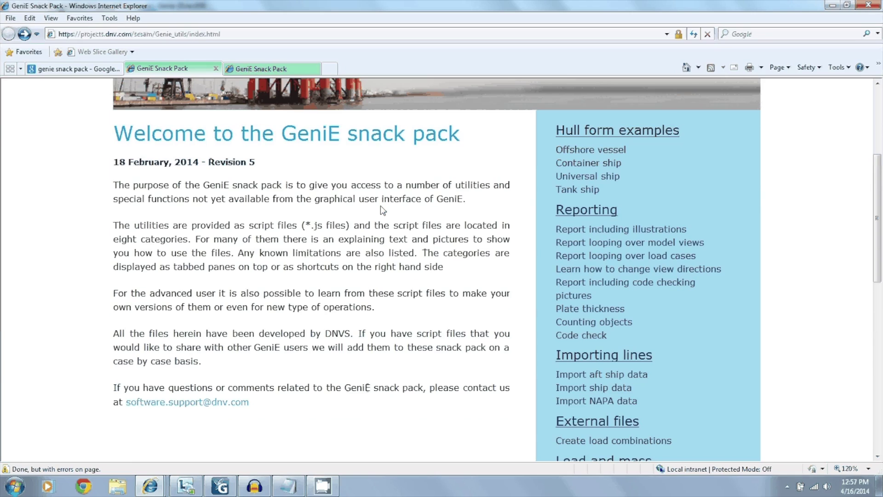
{"action": "scroll", "coordinate": [382, 210], "scroll_direction": "up", "scroll_amount": 2}
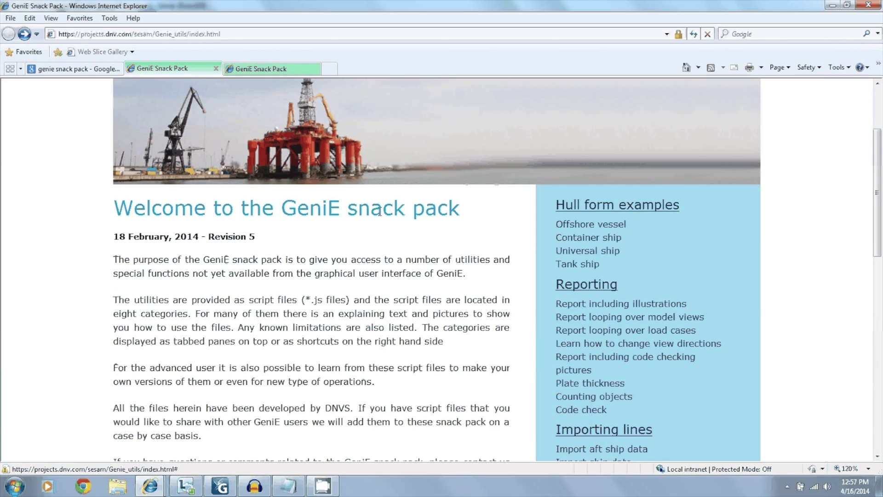
{"action": "scroll", "coordinate": [379, 211], "scroll_direction": "down", "scroll_amount": 9}
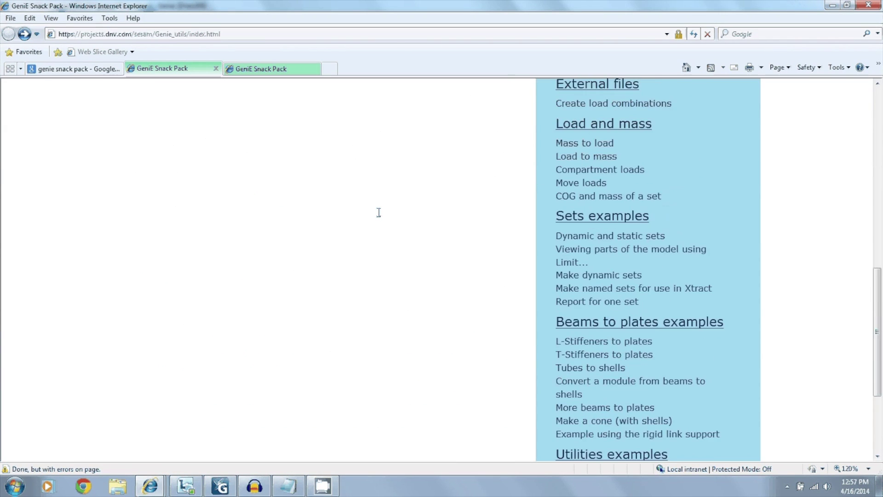
{"action": "scroll", "coordinate": [380, 212], "scroll_direction": "down", "scroll_amount": 3}
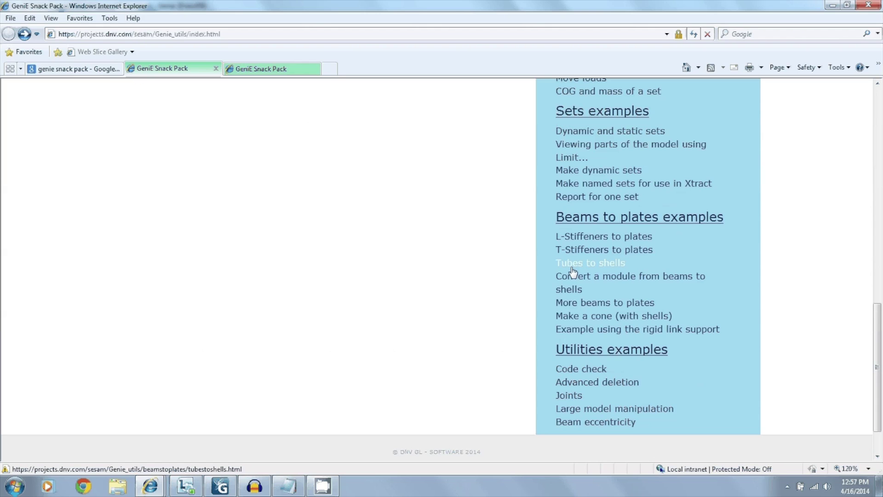
Step: Open the Tubes to shells example and bring up the Pipe_beams_to_plates2_in.js script
{"action": "left_click", "coordinate": [262, 69]}
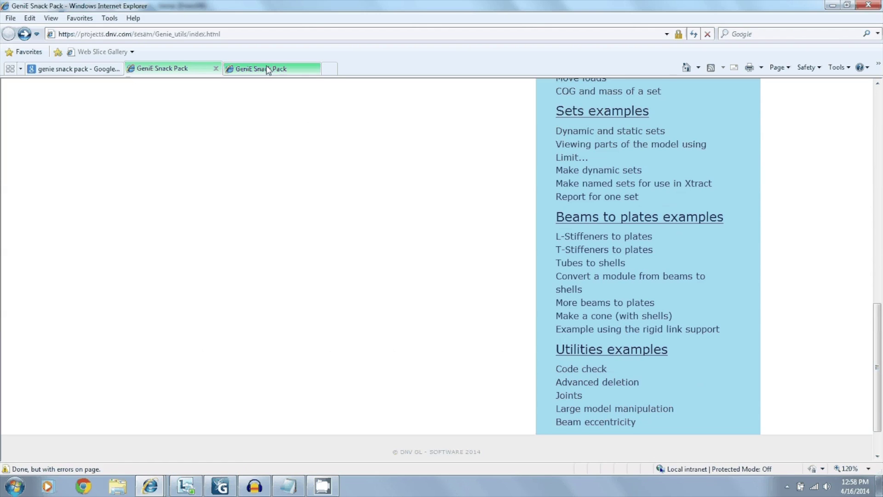
{"action": "scroll", "coordinate": [334, 162], "scroll_direction": "down", "scroll_amount": 3}
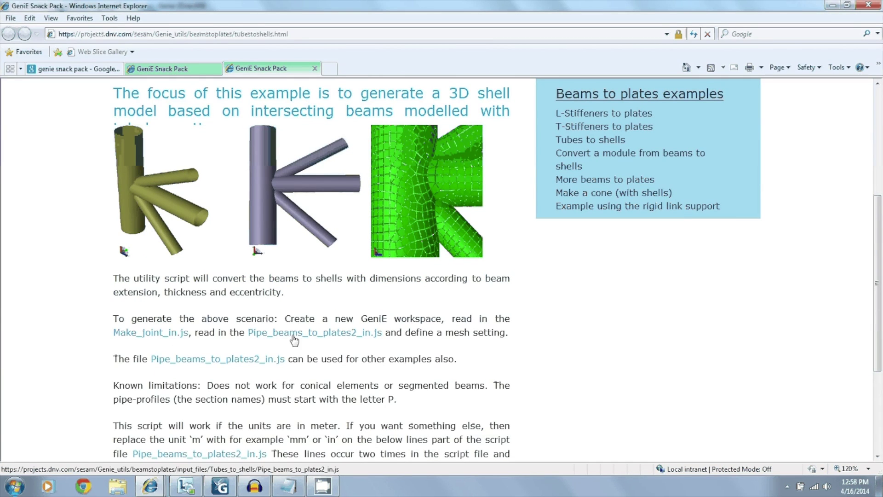
{"action": "left_click", "coordinate": [292, 488]}
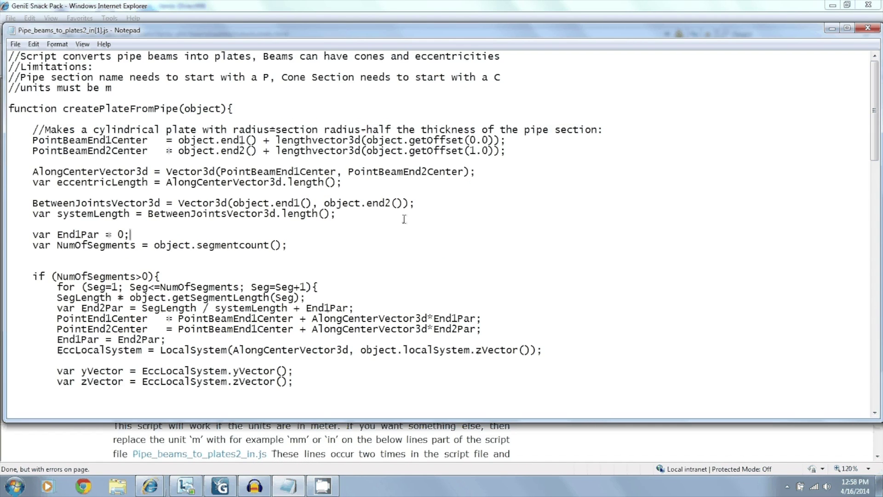
Step: Copy the whole Pipe_beams_to_plates2_in.js script into GeniE's Command Line and run it on the joint
{"action": "key", "text": "ctrl+a"}
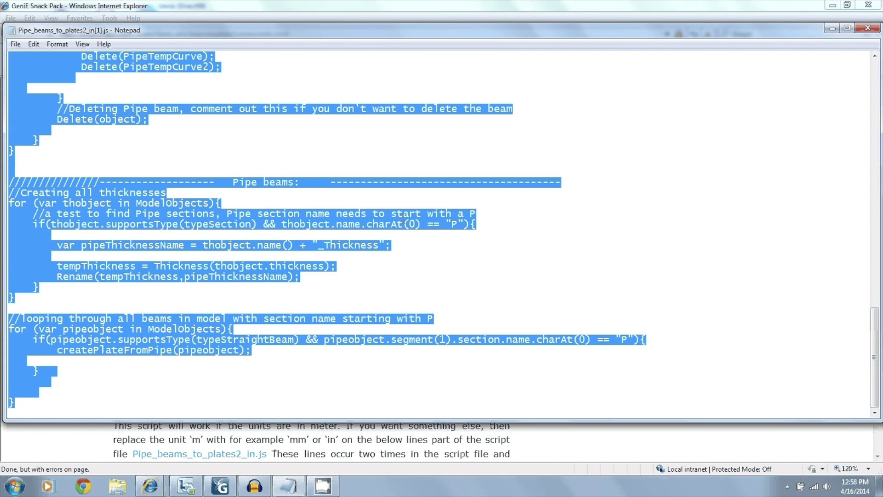
{"action": "left_click", "coordinate": [220, 486]}
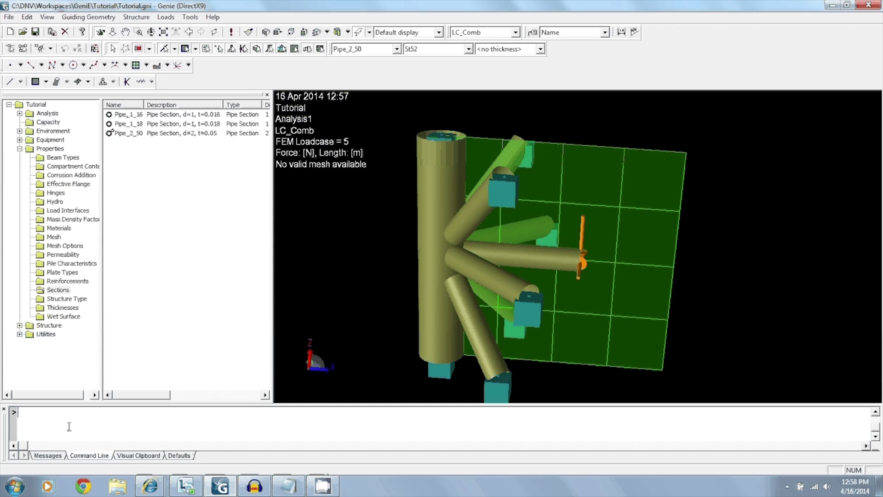
{"action": "key", "text": "ctrl+v"}
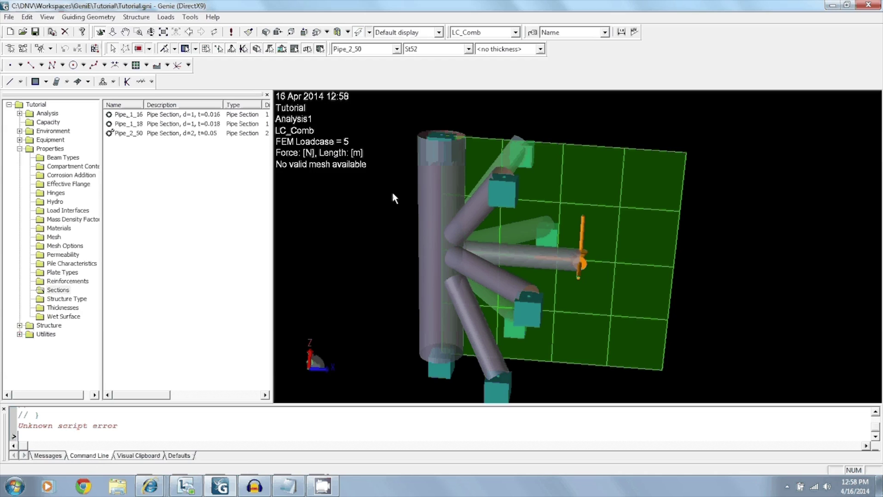
{"action": "middle_click_drag", "start_coordinate": [393, 192], "coordinate": [391, 203]}
{"action": "mouse_move", "coordinate": [465, 173]}
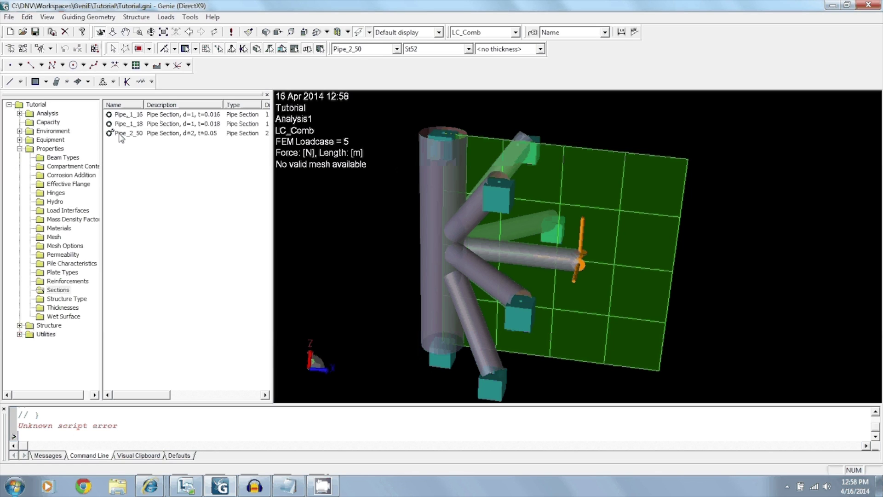
Step: Undo the run, rename section Pipe_2_50 to ZPipe_2_50, and rerun the script
{"action": "left_click", "coordinate": [384, 184]}
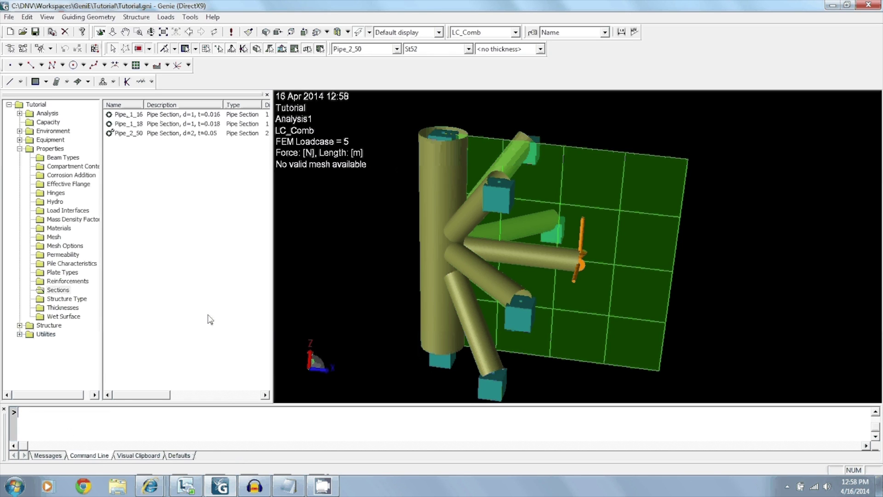
{"action": "left_click", "coordinate": [122, 137]}
{"action": "right_click", "coordinate": [122, 137]}
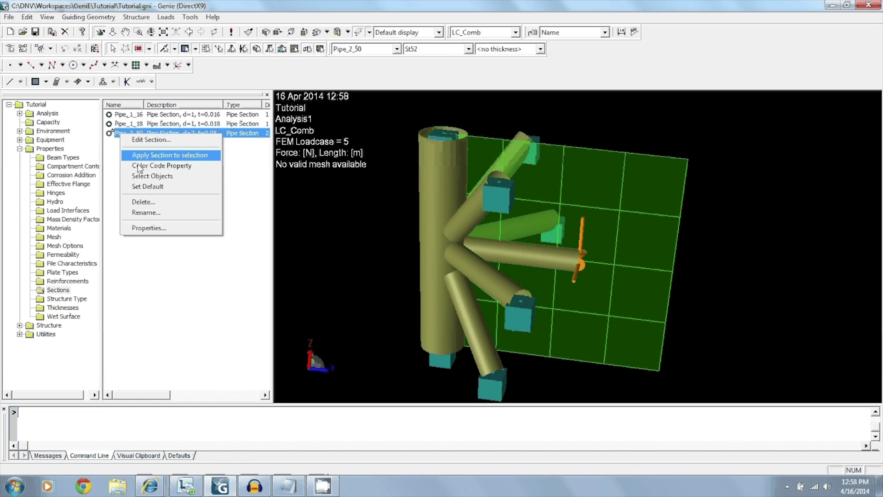
{"action": "left_click", "coordinate": [143, 212]}
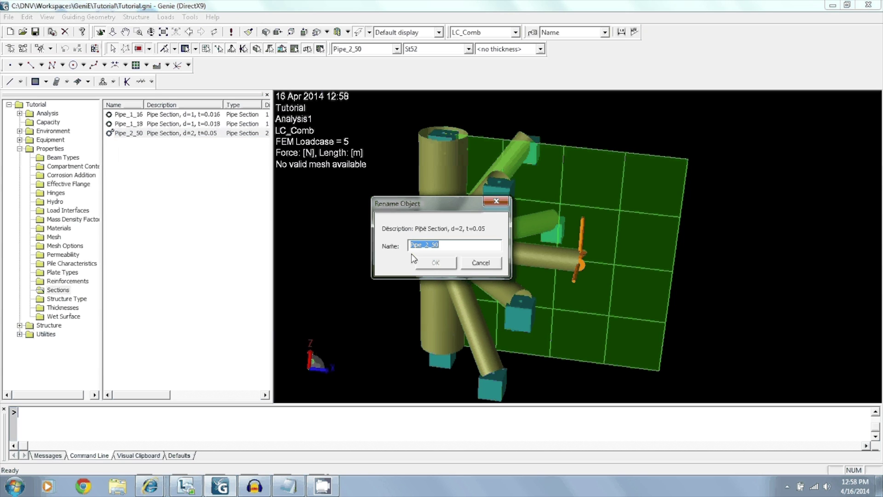
{"action": "left_click", "coordinate": [444, 246]}
{"action": "type", "text": "Z"}
{"action": "left_click", "coordinate": [436, 263]}
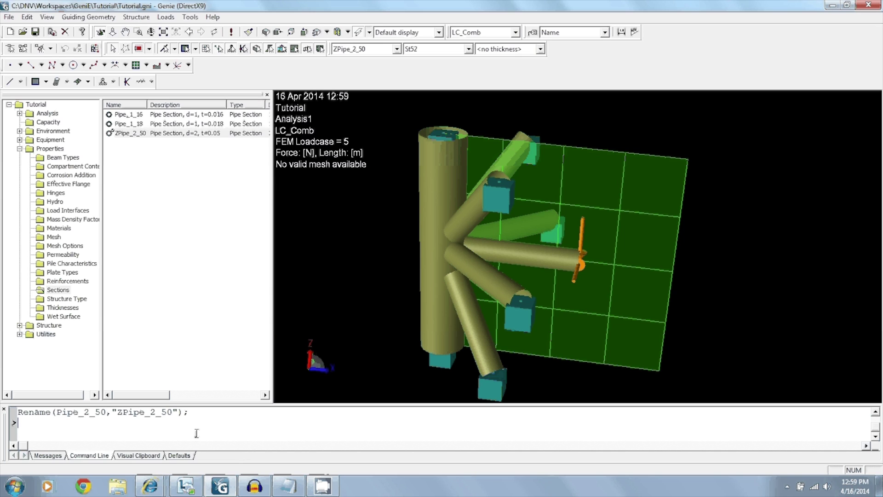
{"action": "key", "text": "ctrl+v"}
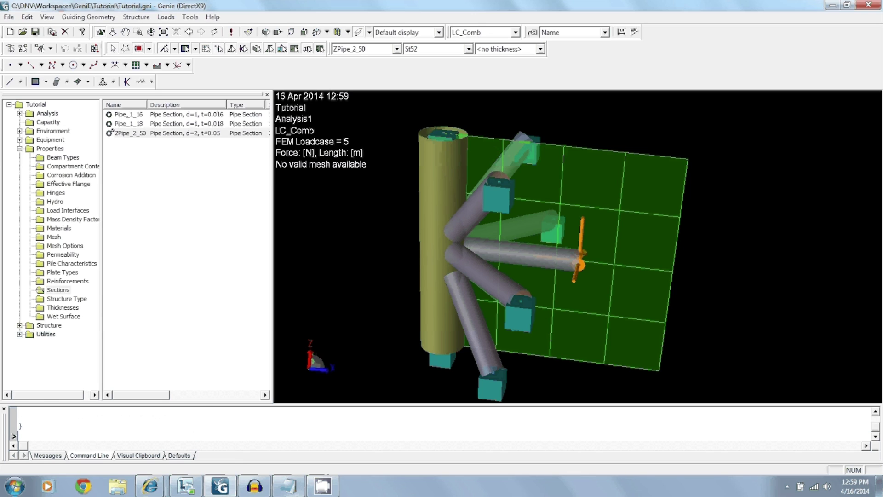
{"action": "left_click", "coordinate": [296, 490]}
Step: Change both charAt(0) section-name tests from "P" to "Z" and copy the edited script
{"action": "left_click", "coordinate": [454, 287]}
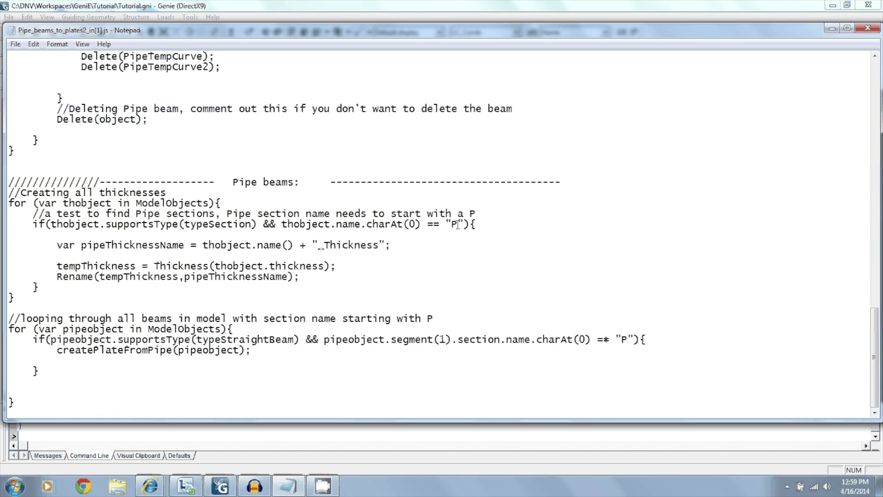
{"action": "left_click_drag", "start_coordinate": [459, 224], "coordinate": [452, 224]}
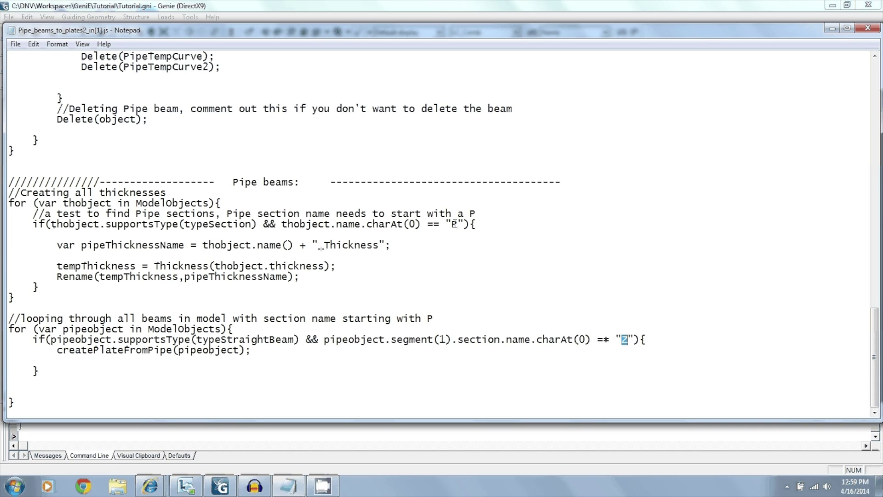
{"action": "left_click", "coordinate": [491, 264]}
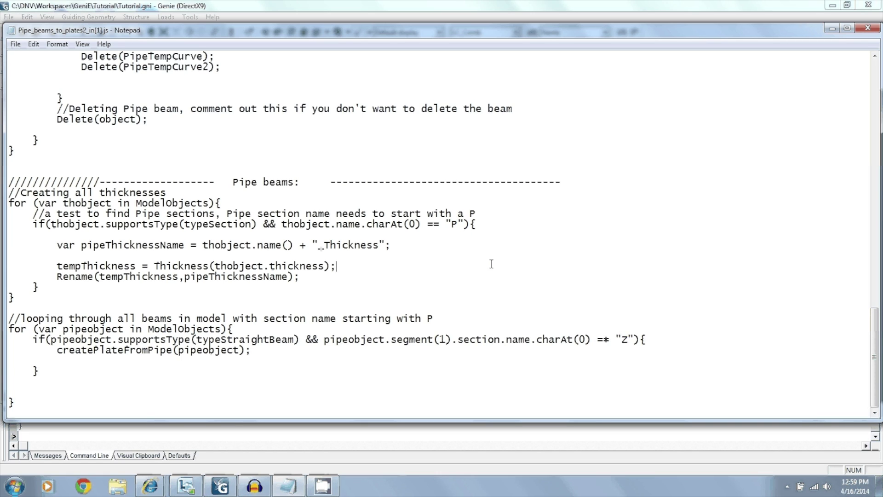
{"action": "double_click", "coordinate": [453, 223]}
{"action": "type", "text": "Z"}
{"action": "left_click", "coordinate": [488, 254]}
{"action": "key", "text": "ctrl+a"}
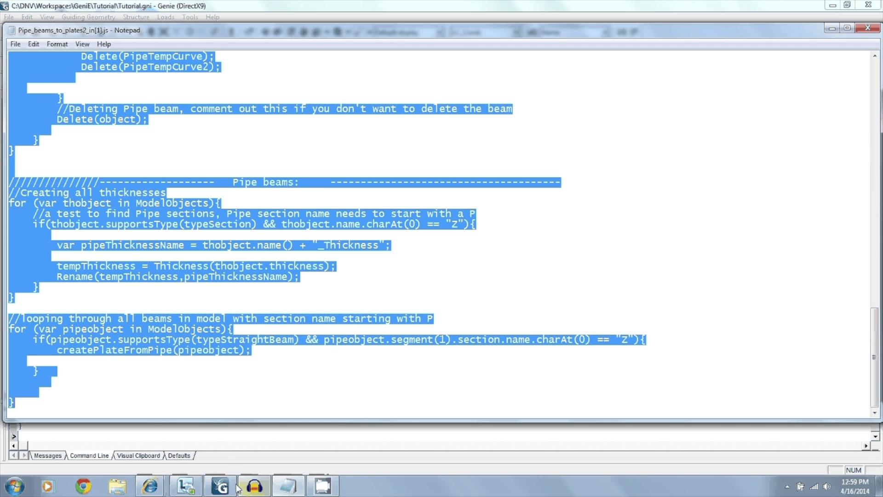
{"action": "left_click", "coordinate": [219, 486]}
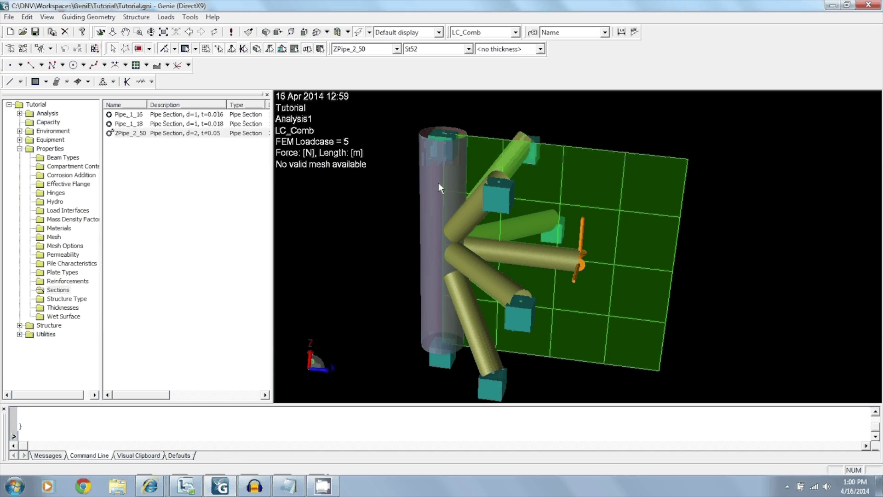
Step: Confirm the vertical leg is now a Curved Shell in St52 with ZPipe_2_50_Thickness
{"action": "mouse_move", "coordinate": [452, 178]}
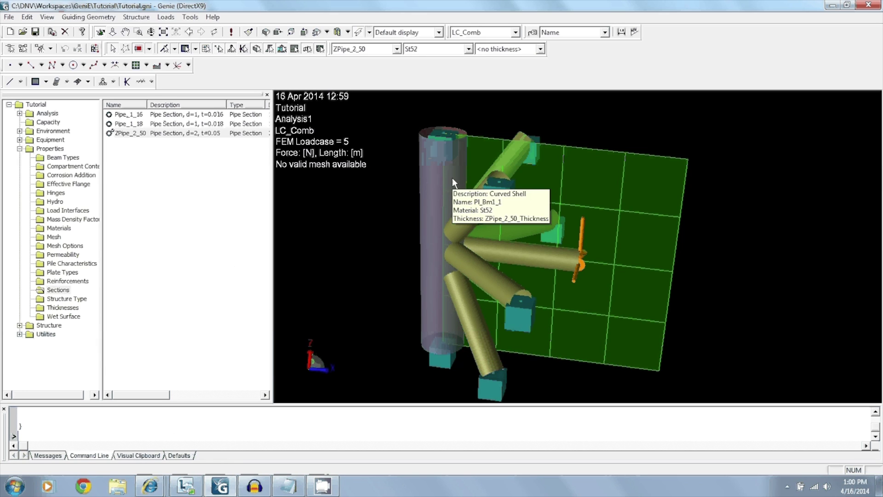